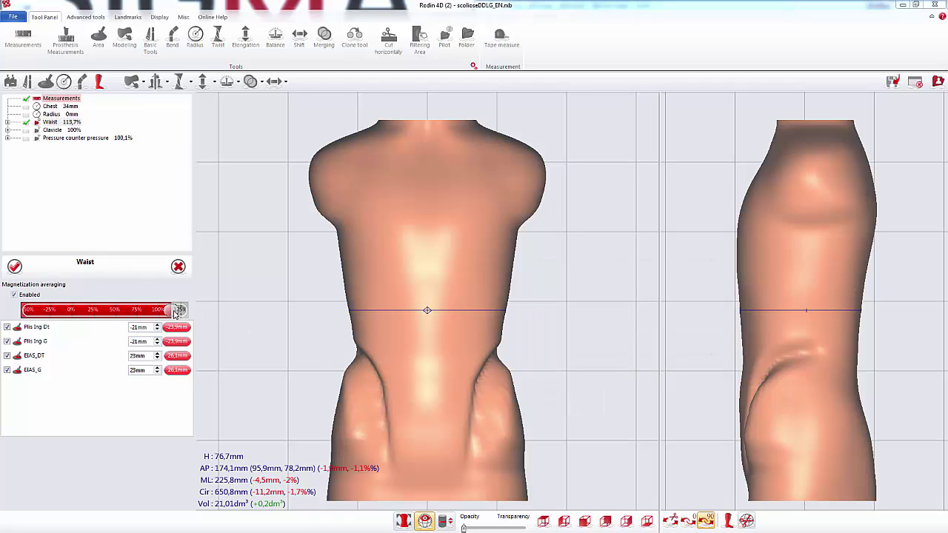
Step: Lower the Waist pilot to 77.4% and set the Plis Ing Dt and Plis Ing G amplitudes to -39 mm
left_click_drag(176, 314, 137, 314)
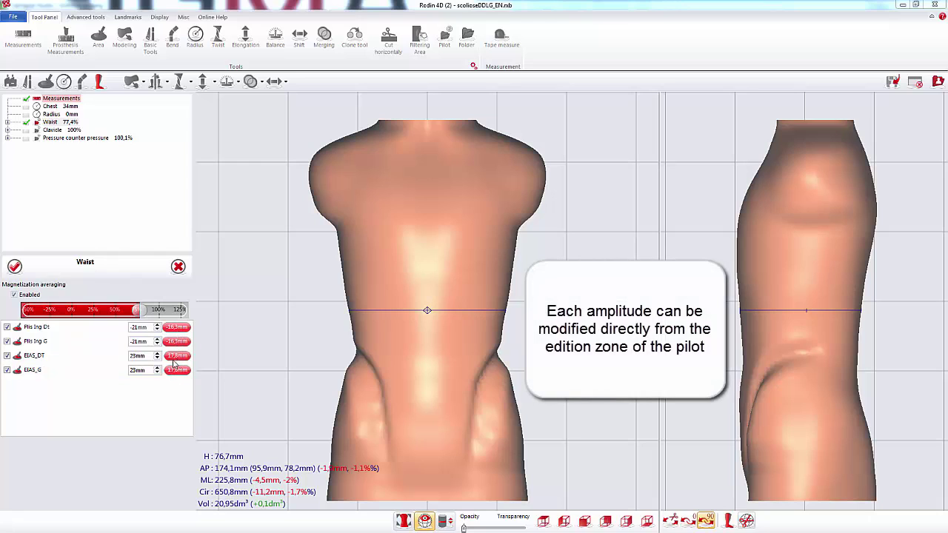
double_click(141, 328)
type("-31")
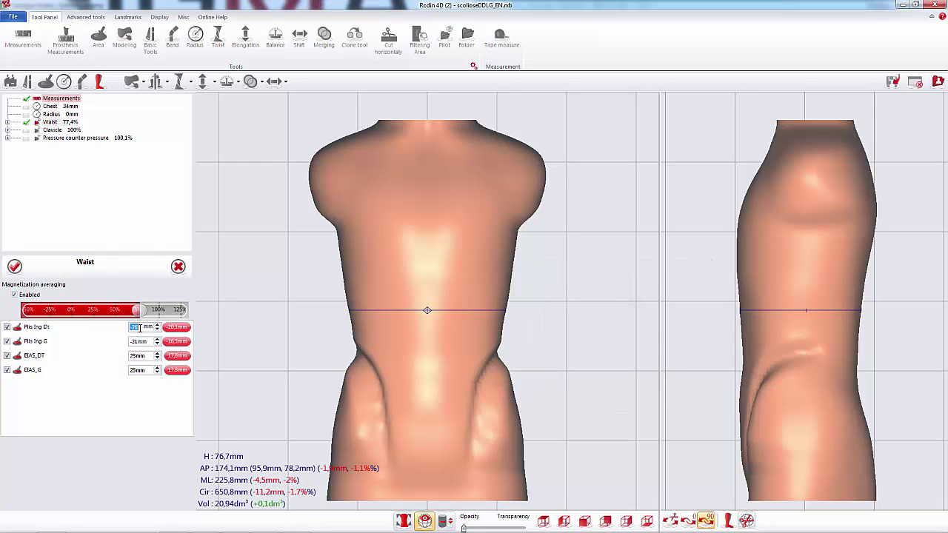
key("Return")
scroll(140, 327, "down", 5)
scroll(142, 338, "down", 9)
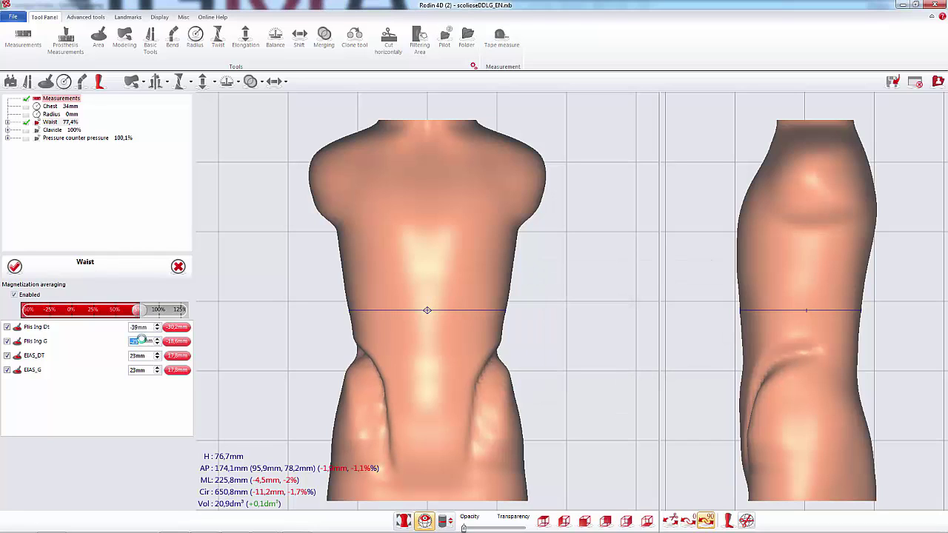
scroll(142, 339, "down", 2)
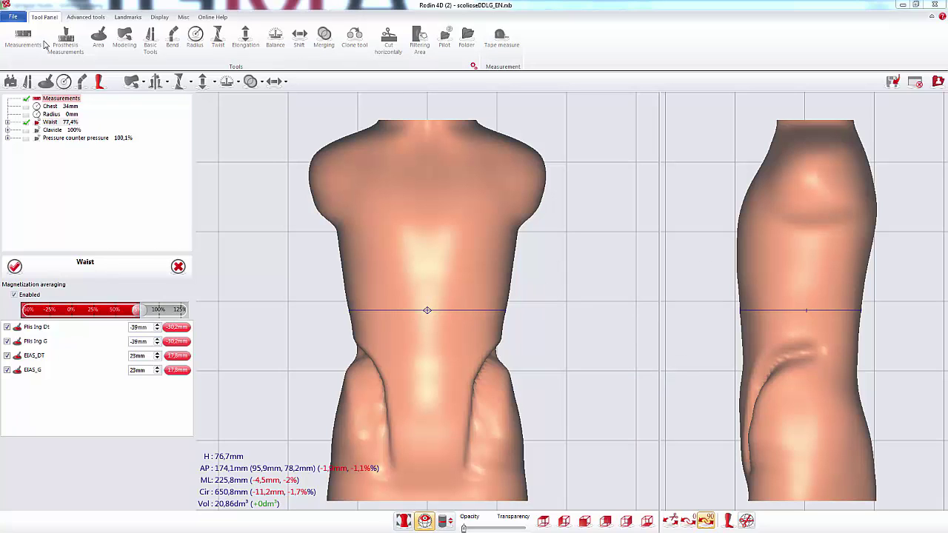
Step: Open the recent modeling scolioseDDLG_EN_NoPilot and add a pilot tool titled "Pressure-Counter pressure"
left_click(13, 16)
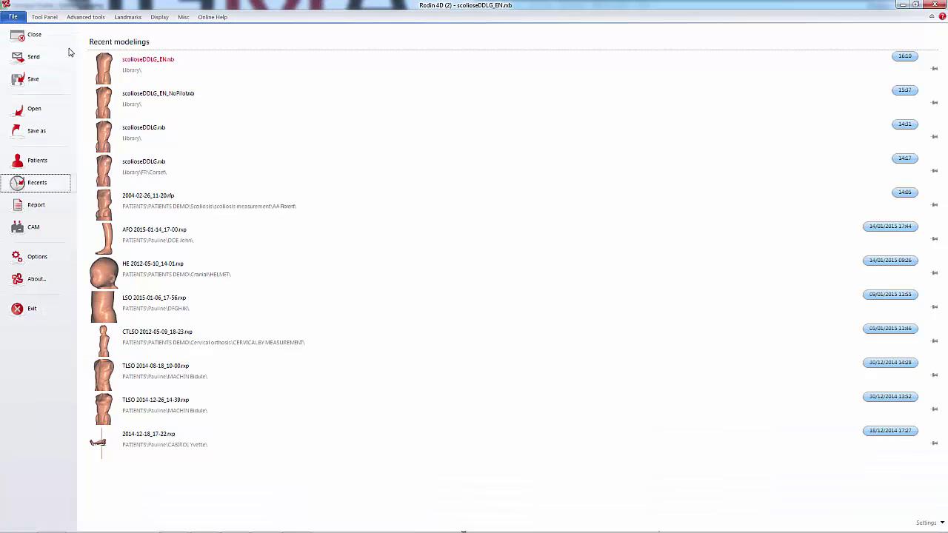
left_click(152, 93)
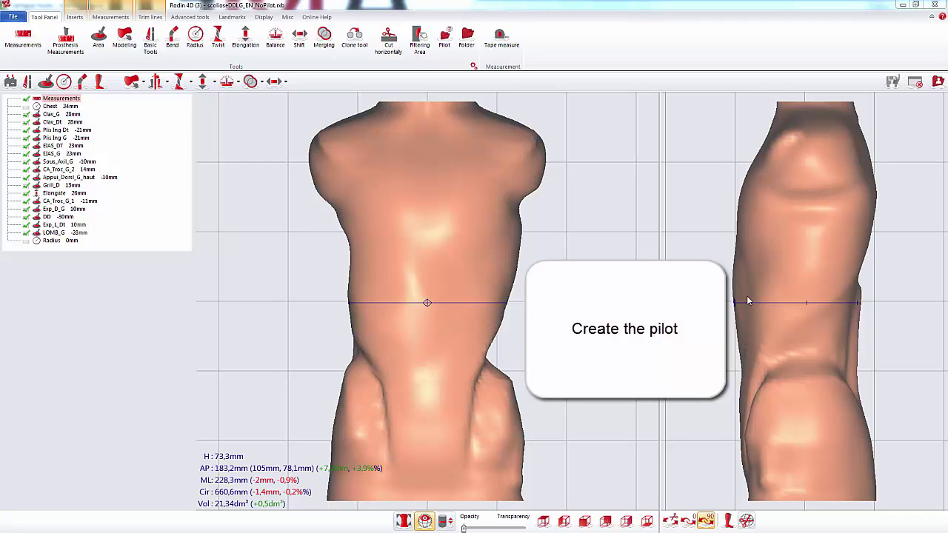
left_click(445, 42)
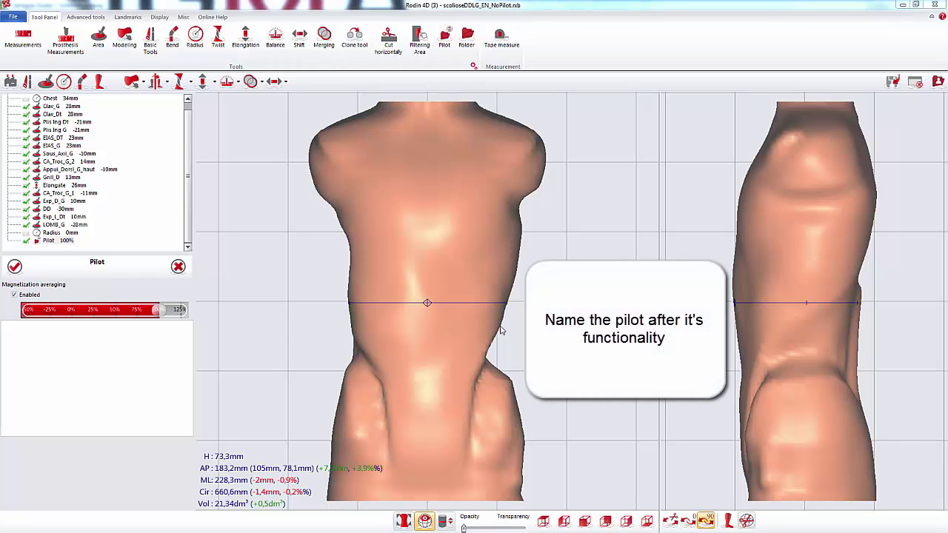
right_click(46, 242)
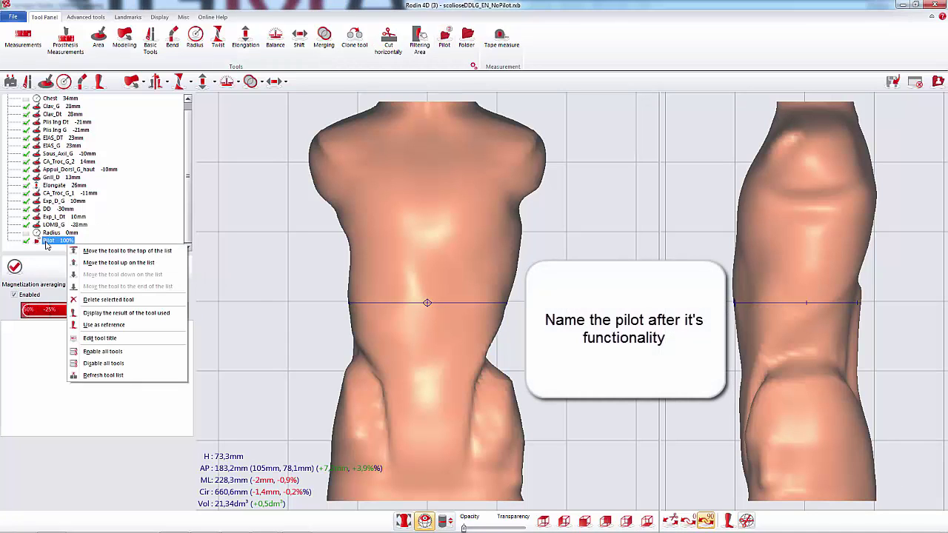
left_click(89, 339)
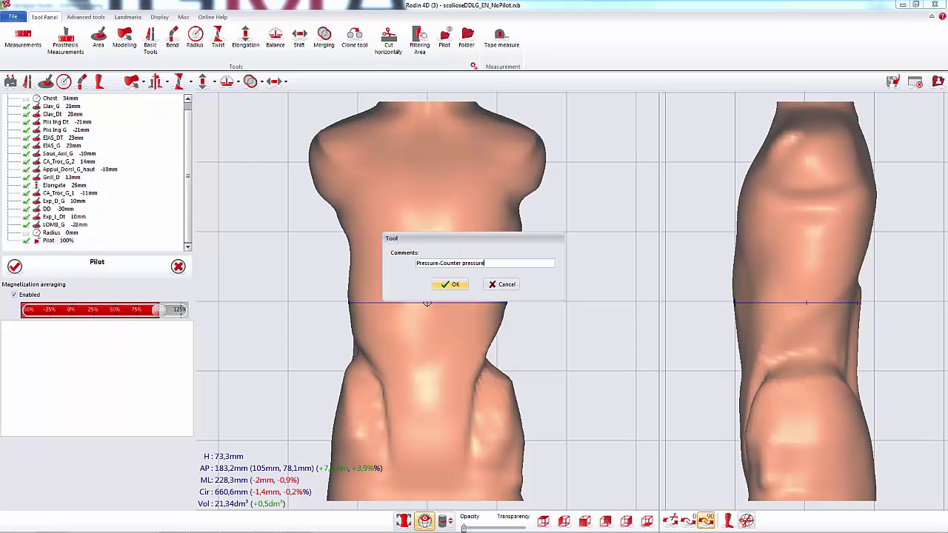
left_click(463, 286)
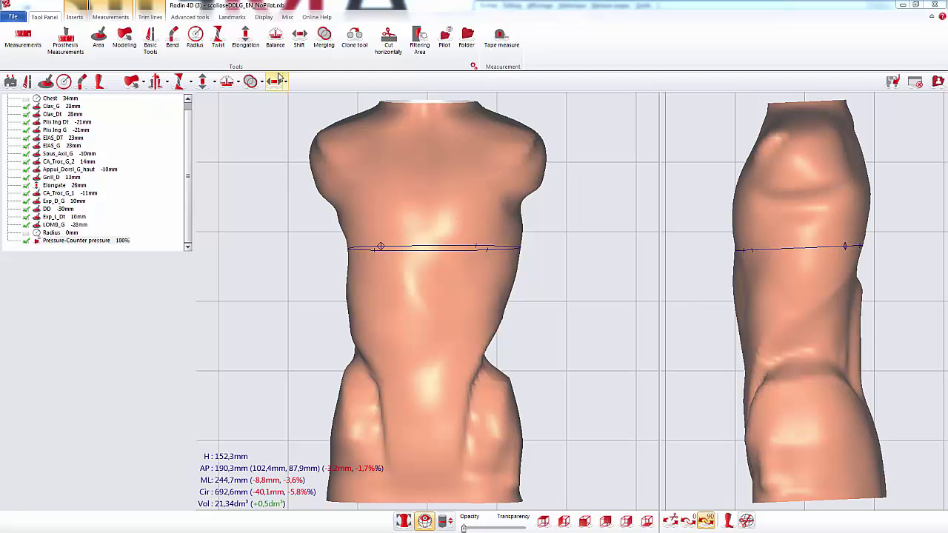
Step: Display the area outlines on the torso and move the Grill_D tool into the Pressure-Counter pressure pilot
left_click(266, 18)
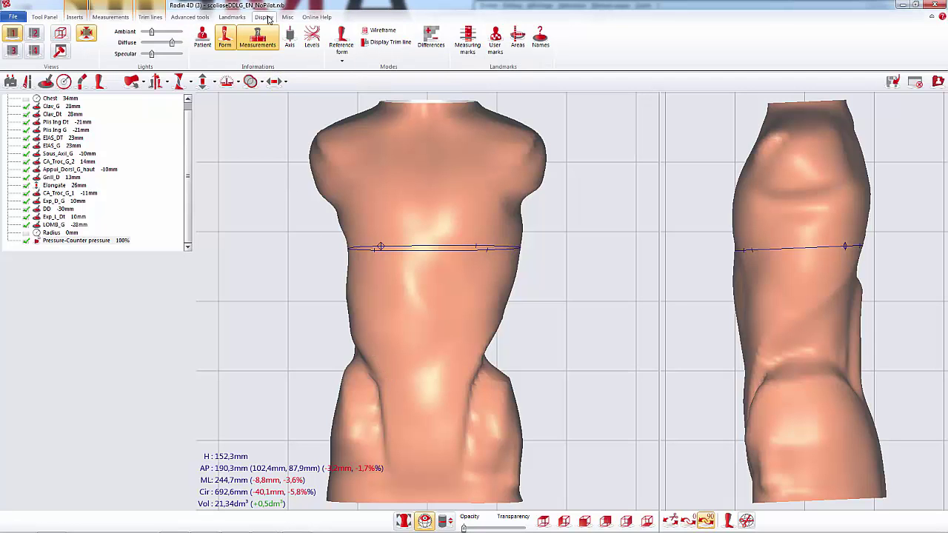
left_click(518, 37)
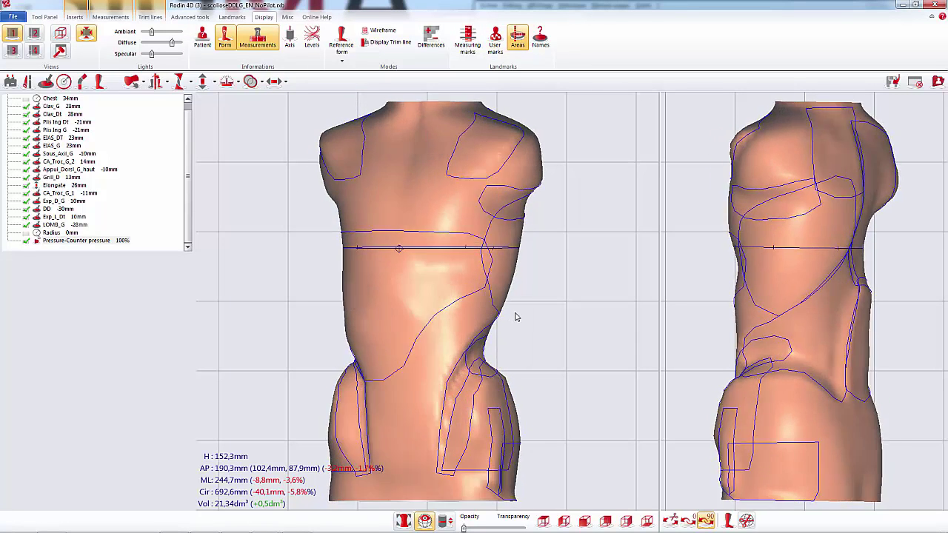
left_click(394, 291)
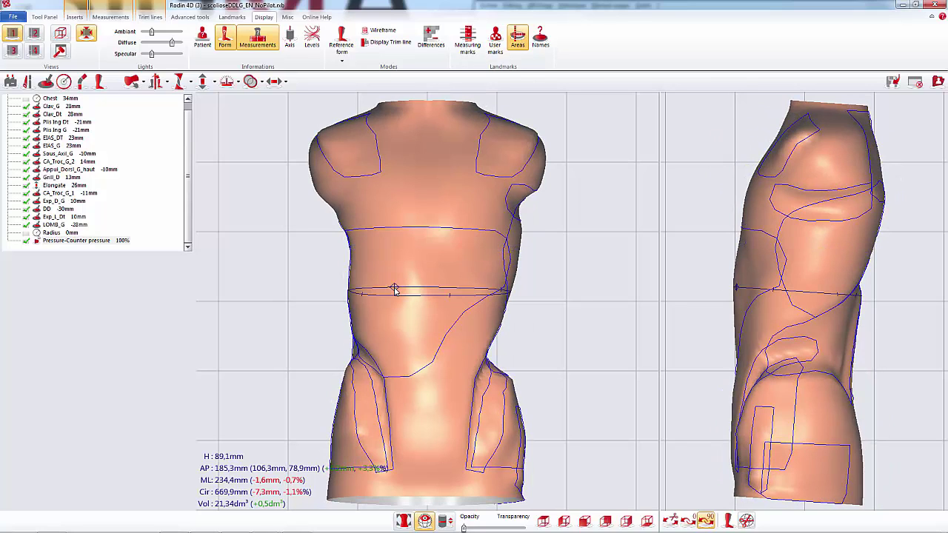
double_click(392, 289)
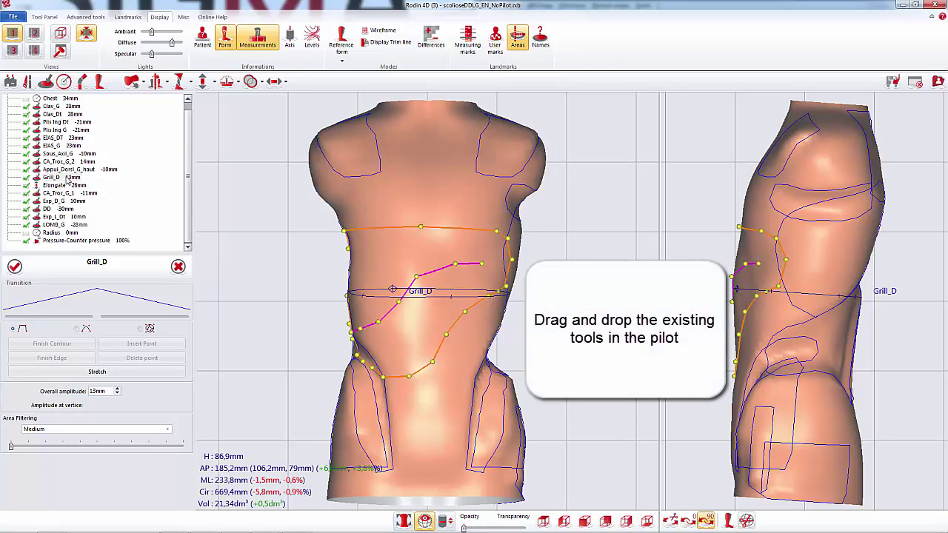
left_click(68, 241)
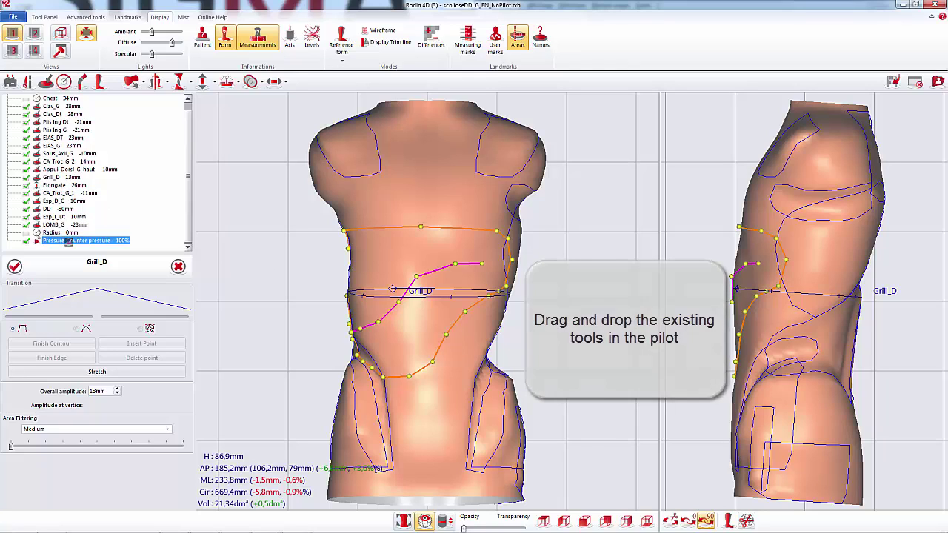
left_click_drag(68, 241, 70, 241)
Step: Move the Exp_D_G, LOMB_G and Exp_L_Dt area tools into the Pressure-Counter pressure pilot
middle_click_drag(440, 196, 455, 257)
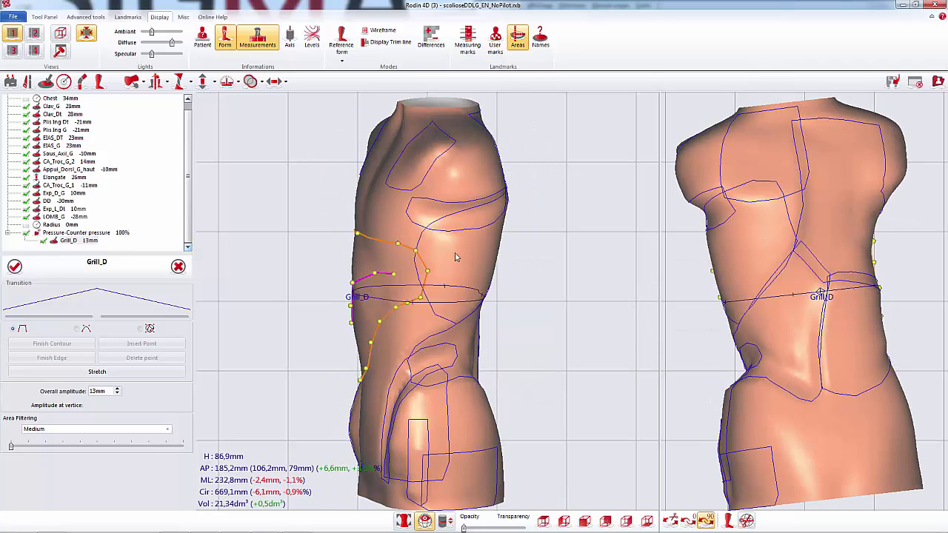
left_click(455, 257)
left_click_drag(56, 194, 61, 233)
middle_click_drag(493, 268, 404, 337)
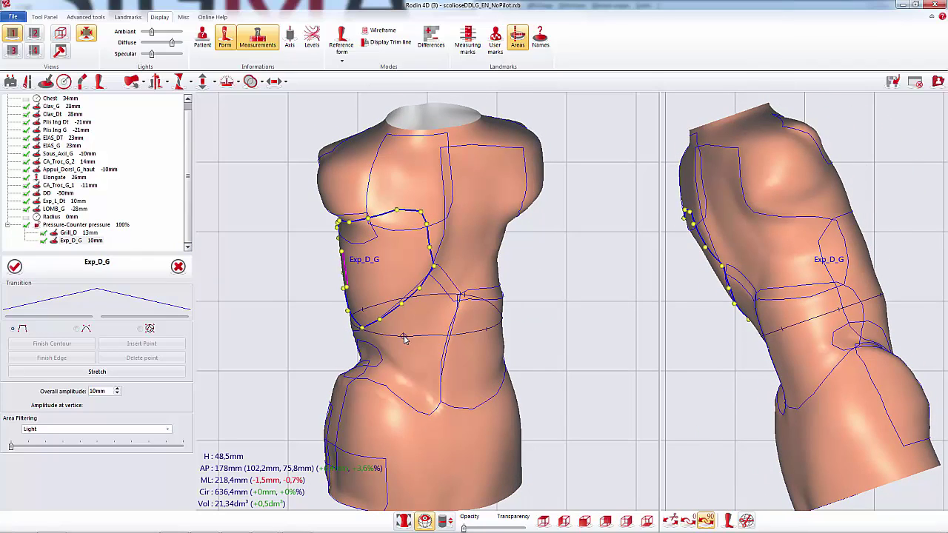
left_click(403, 342)
mouse_move(67, 210)
left_mouse_down()
mouse_move(78, 225)
mouse_move(79, 217)
left_mouse_up()
left_click(486, 356)
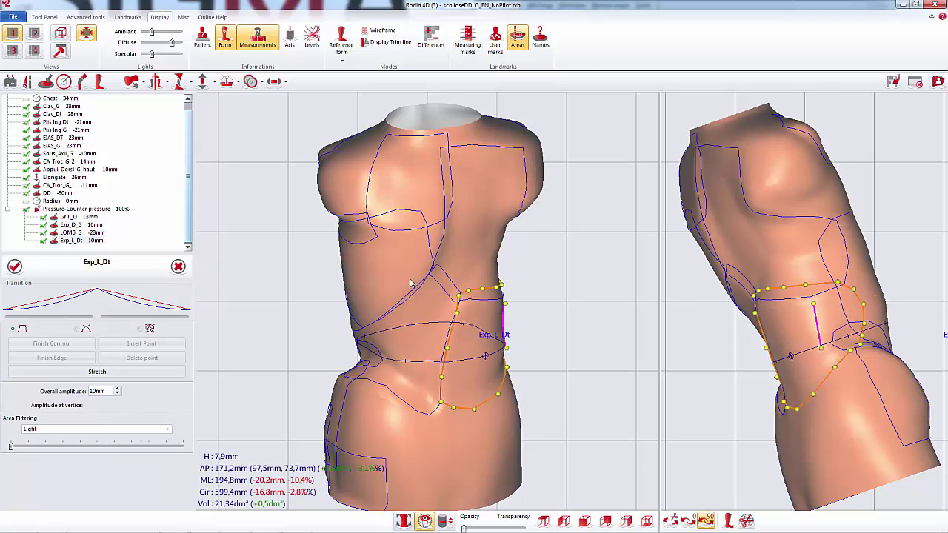
Step: Move the DD, CA_Troc_G_2, CA_Troc_G_1 and Elongate tools into the Pressure-Counter pressure pilot
middle_click_drag(412, 282, 349, 281)
left_click(436, 254)
left_click_drag(58, 193, 79, 209)
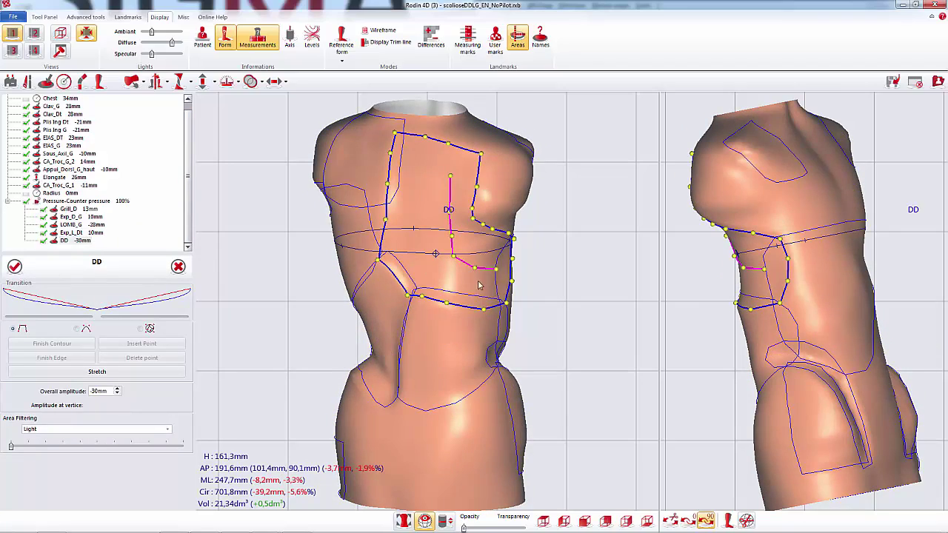
middle_click_drag(495, 283, 441, 288)
left_click(437, 410)
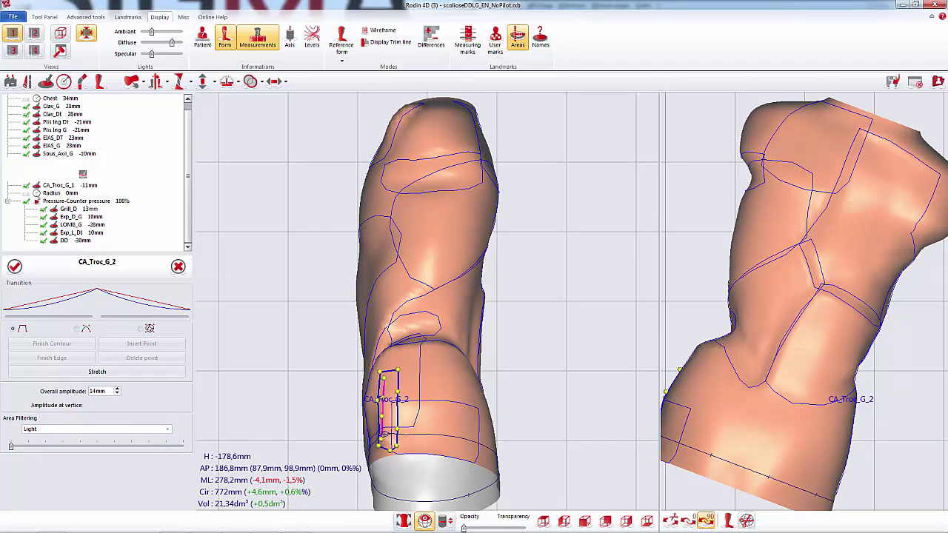
left_click(443, 421)
left_click_drag(49, 177, 58, 186)
middle_click_drag(469, 265, 429, 166)
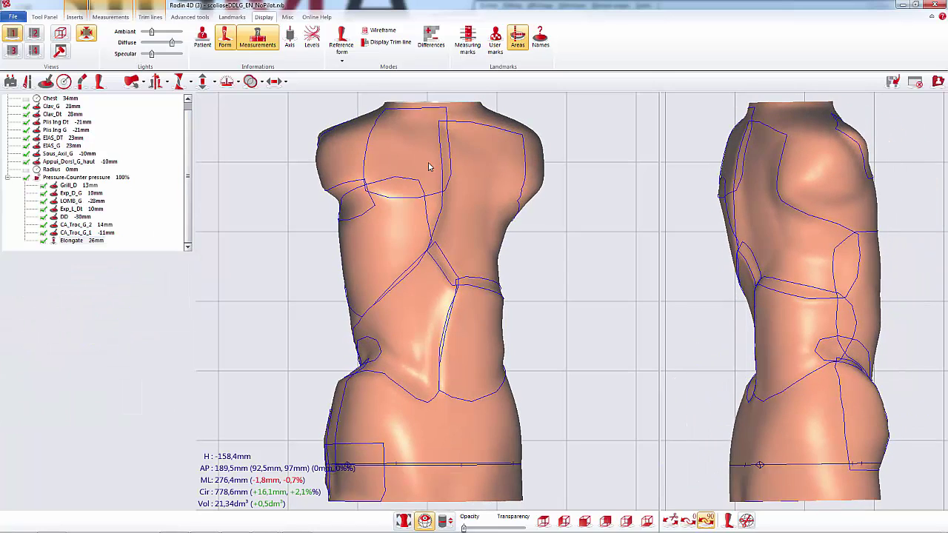
Step: Move the Appui_Dorsl_G_haut and Sous_Axil_G area tools into the Pressure-Counter pressure pilot
double_click(428, 163)
left_click_drag(106, 162, 105, 177)
left_click(347, 190)
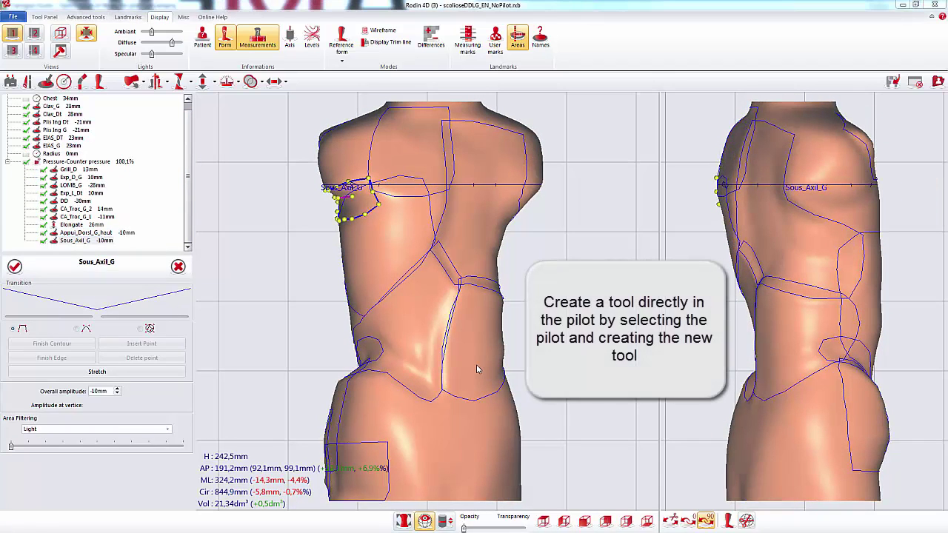
Step: Try adding a new area tool directly inside the Pressure-Counter pressure pilot and discard it
left_click(96, 163)
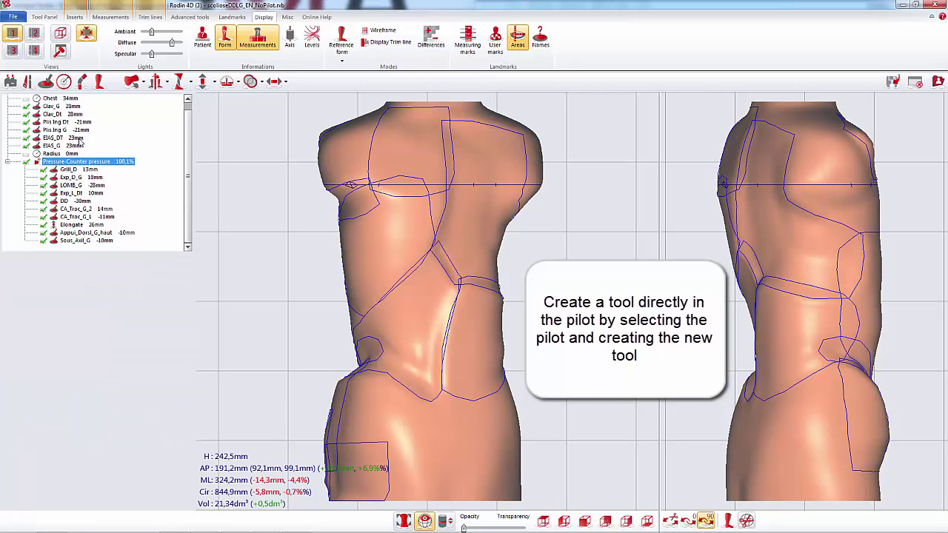
left_click(46, 17)
left_click(99, 44)
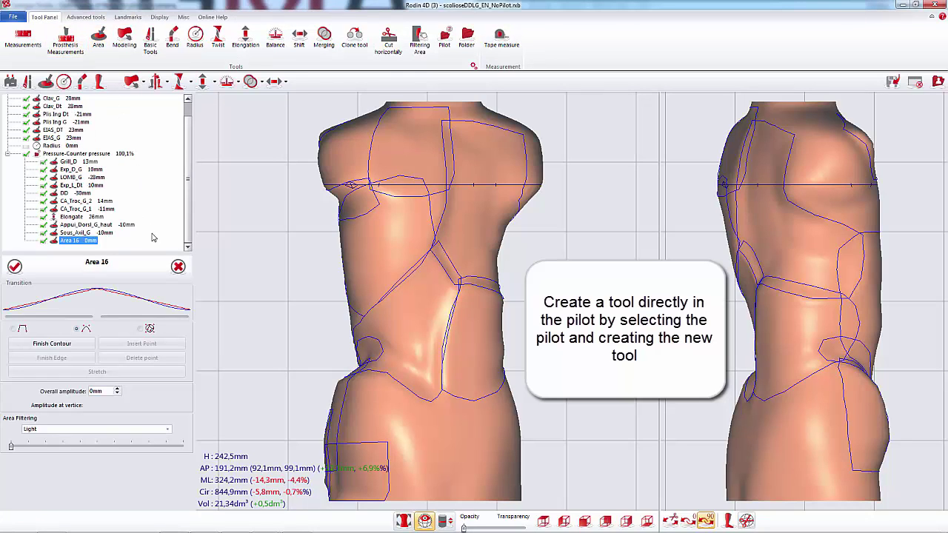
left_click(177, 266)
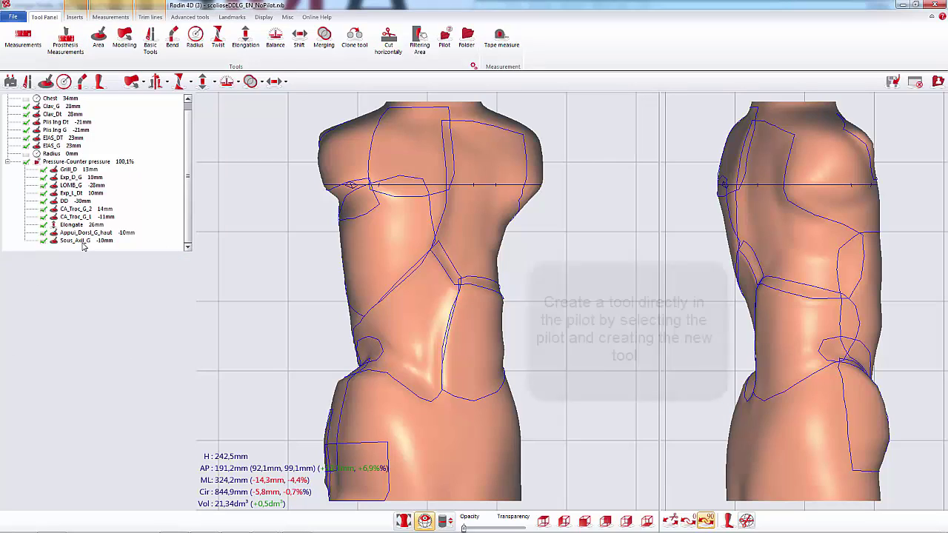
Step: Examine the Pressure-Counter pressure pilot's effect on the torso in front view by varying its magnetization averaging
left_click(72, 243)
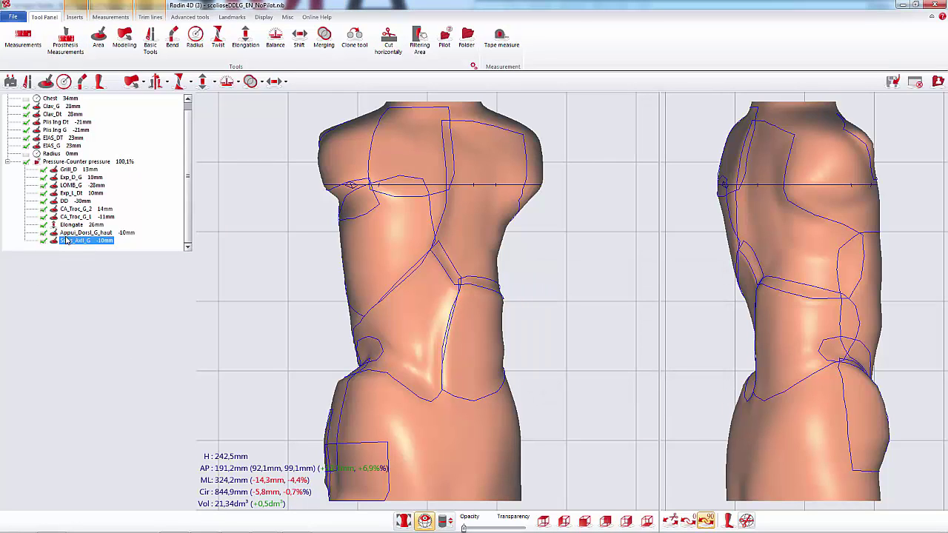
double_click(57, 243)
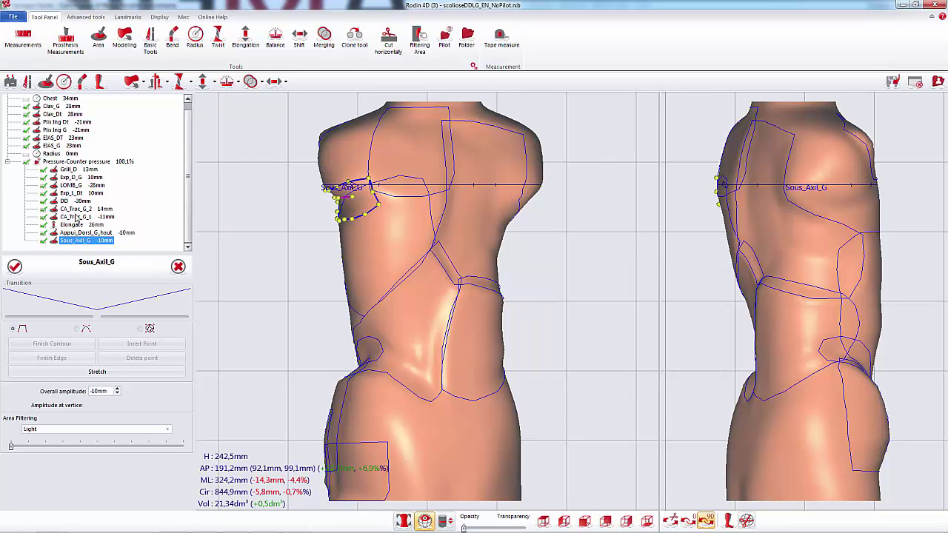
left_click(159, 16)
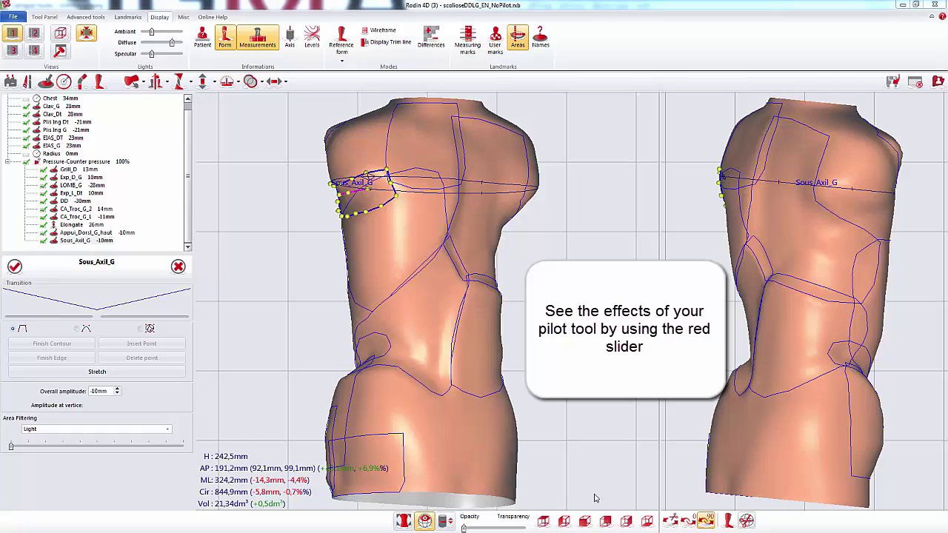
left_click(584, 522)
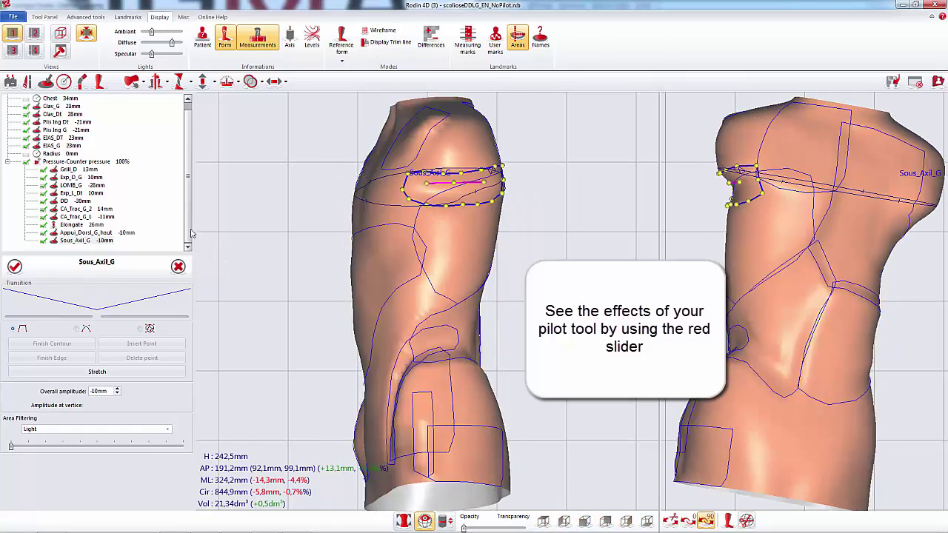
left_click(35, 165)
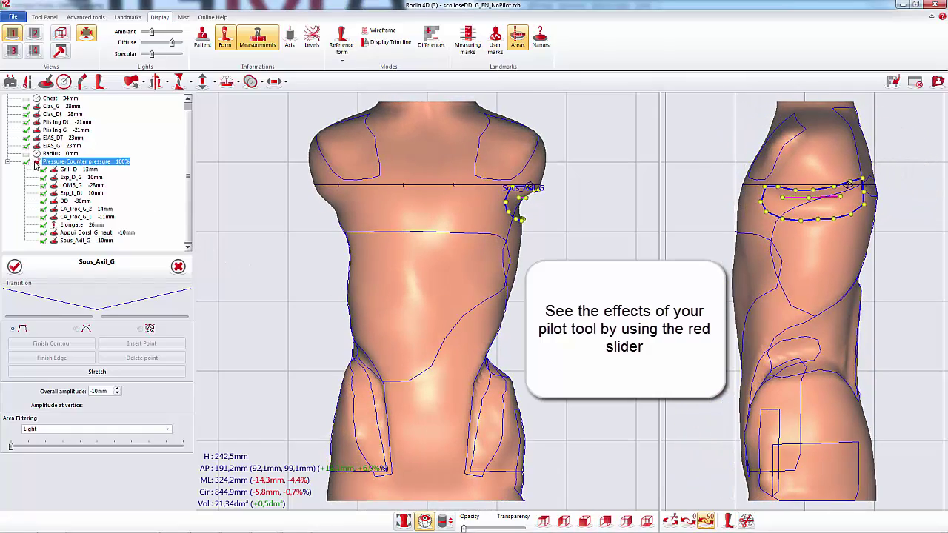
mouse_move(160, 310)
left_mouse_down()
mouse_move(99, 309)
mouse_move(158, 318)
left_mouse_up()
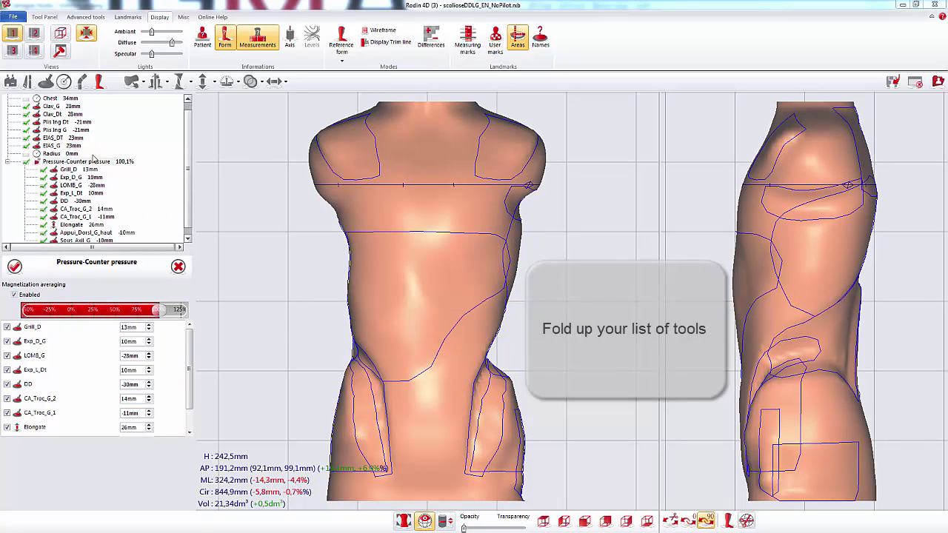
Step: Fold and unfold the list of tools under the Pressure-Counter pressure pilot and validate the pilot
left_click(9, 162)
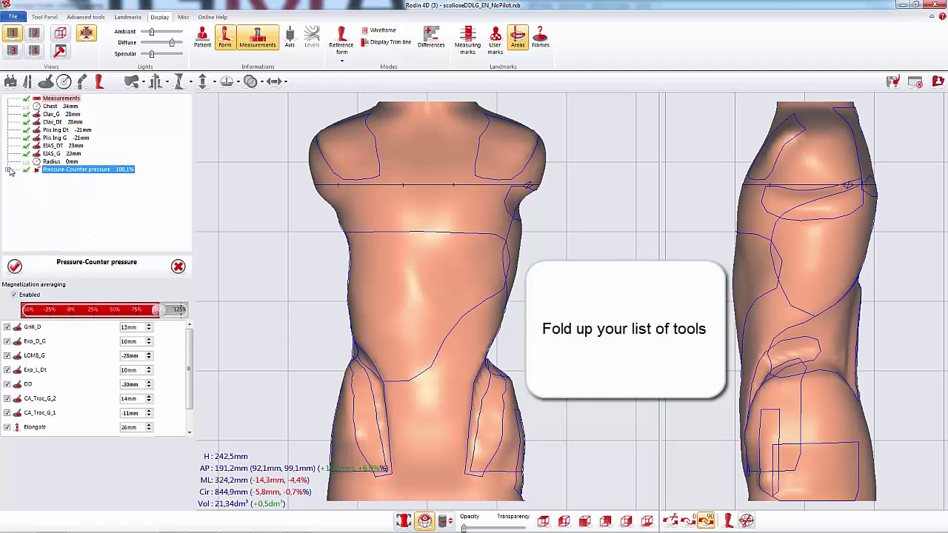
left_click(7, 170)
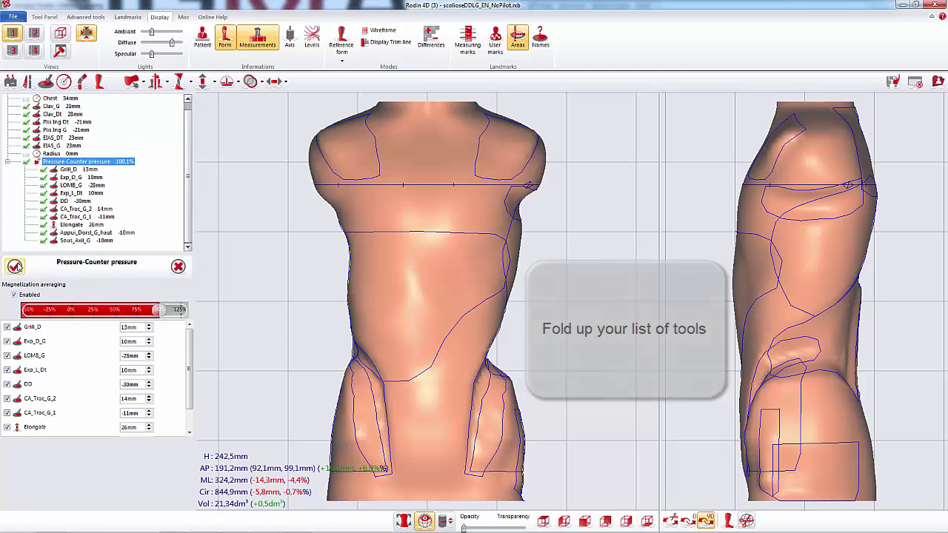
left_click(15, 267)
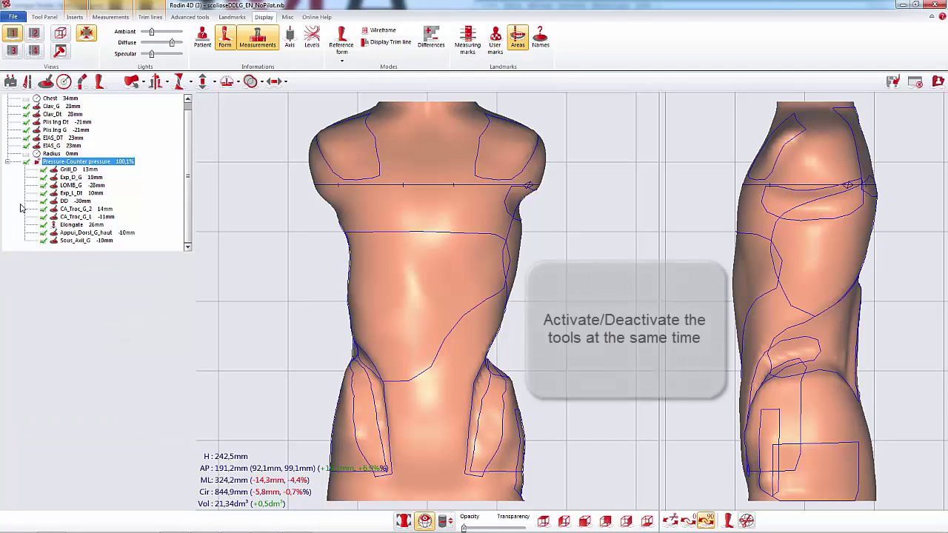
Step: Deactivate and reactivate all tools of the Pressure-Counter pressure pilot at once
left_click(25, 163)
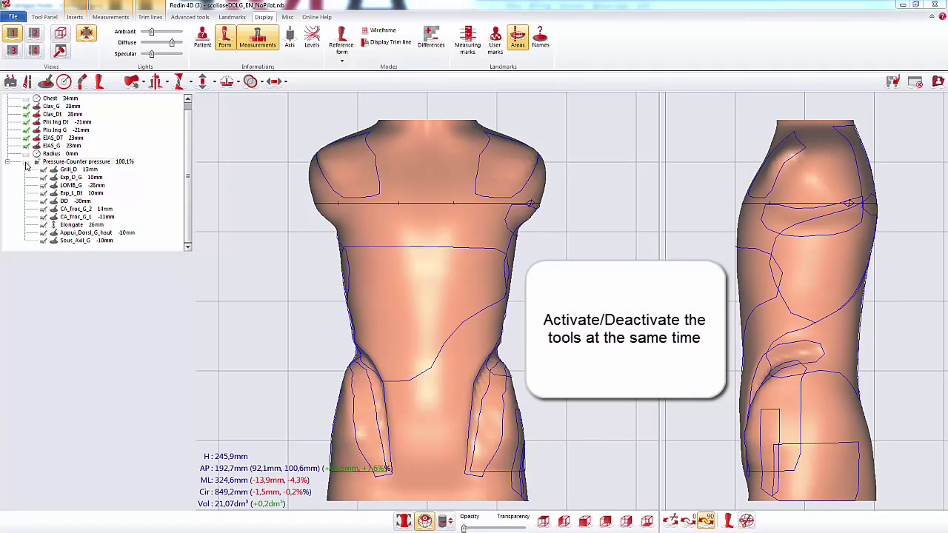
left_click(25, 163)
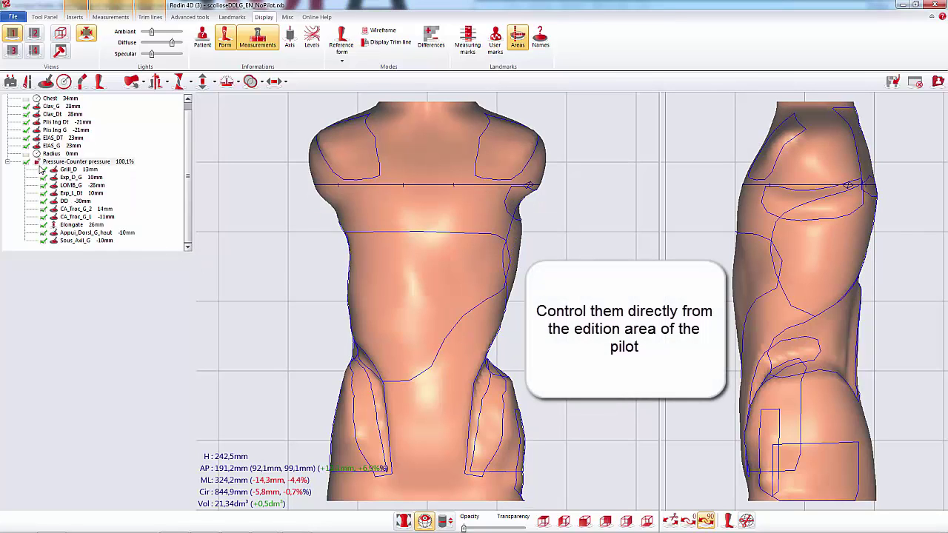
Step: Open the Pressure-Counter pressure pilot's settings and the Grill_D amplitude for editing
double_click(39, 164)
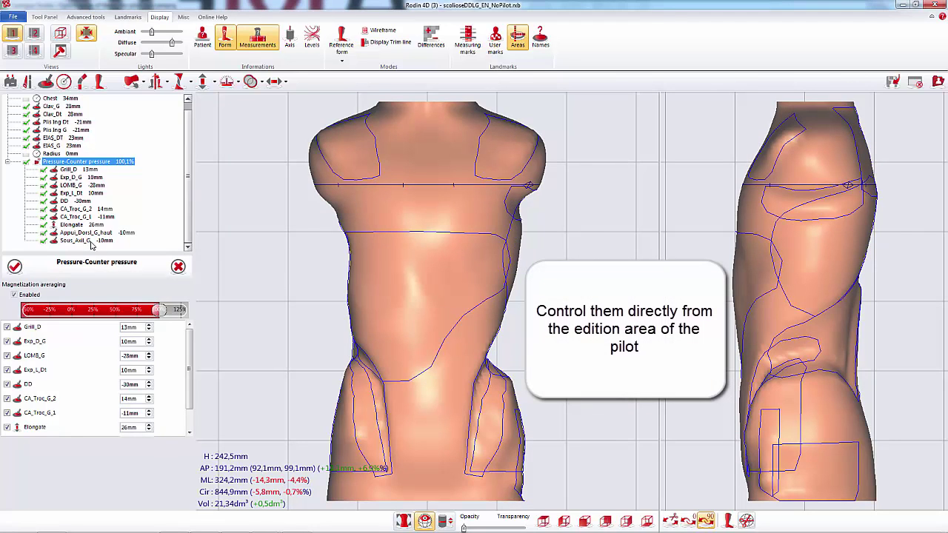
double_click(143, 328)
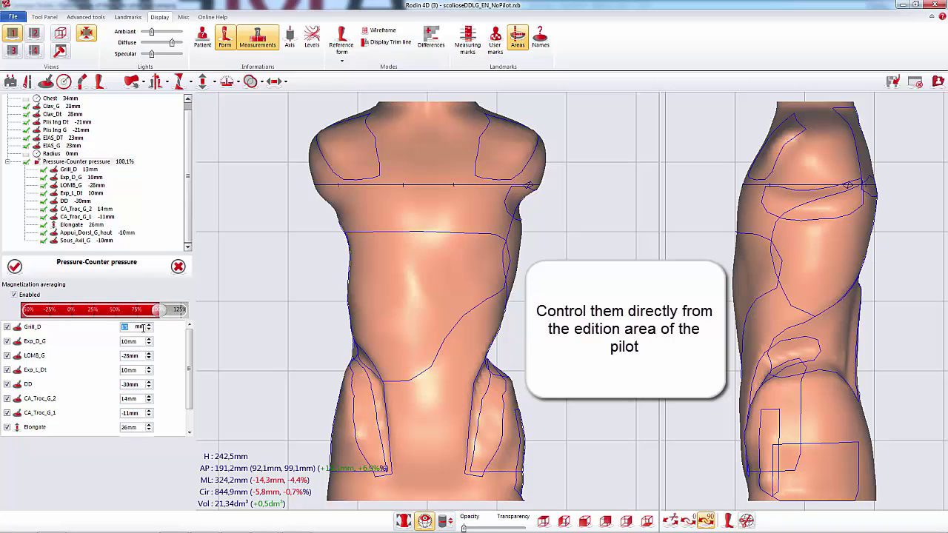